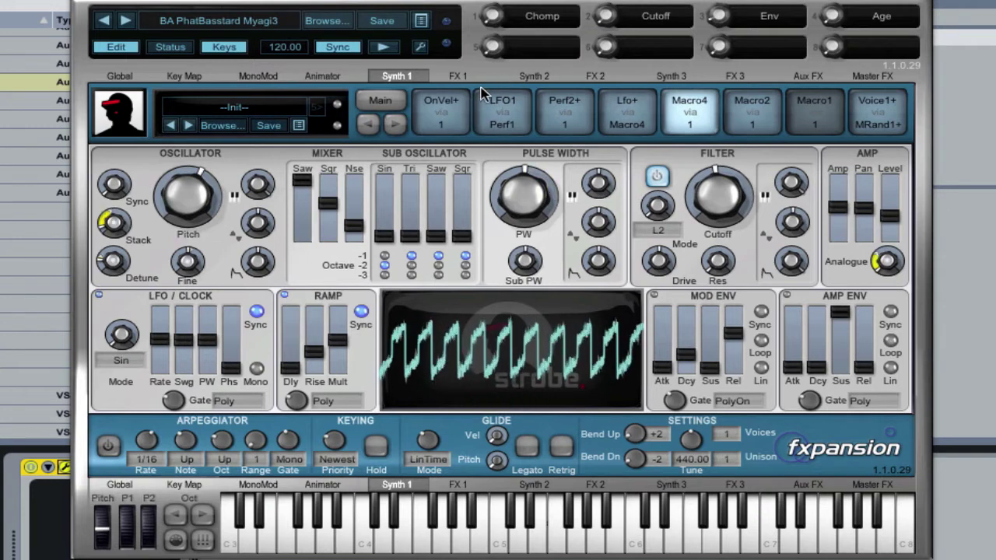
# Load the Strobe synth into the empty Synth 3 slot after comparing Synth 1 and Synth 2
pyautogui.click(537, 76)
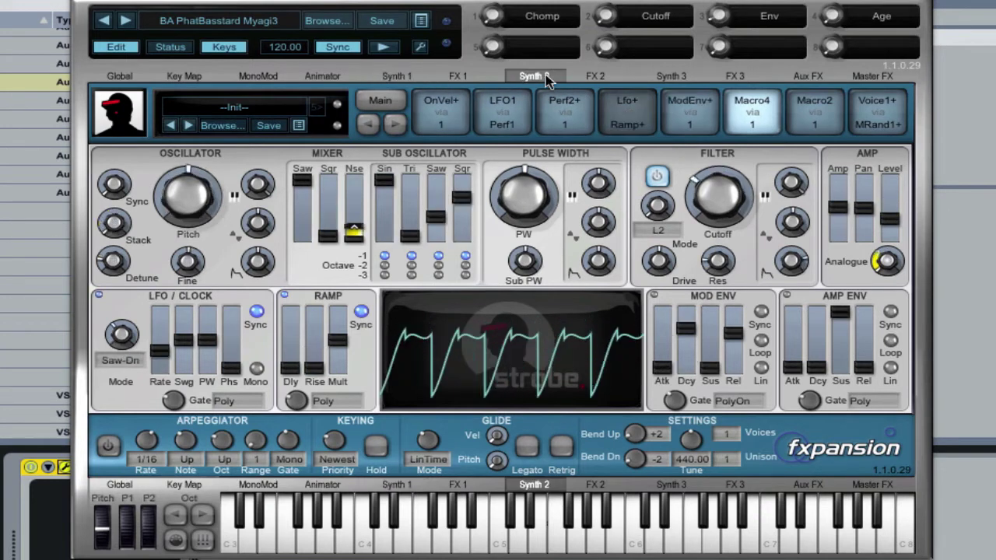
pyautogui.click(397, 76)
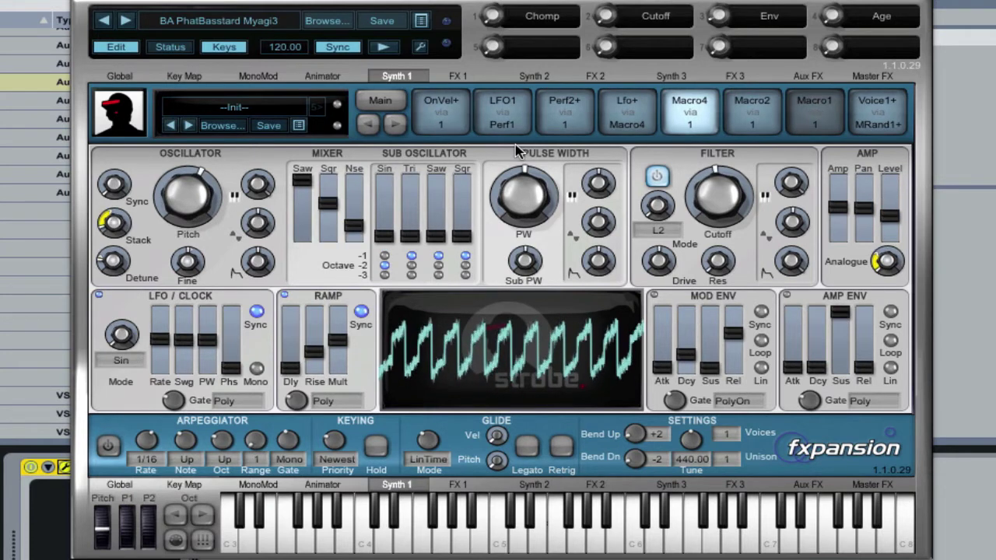
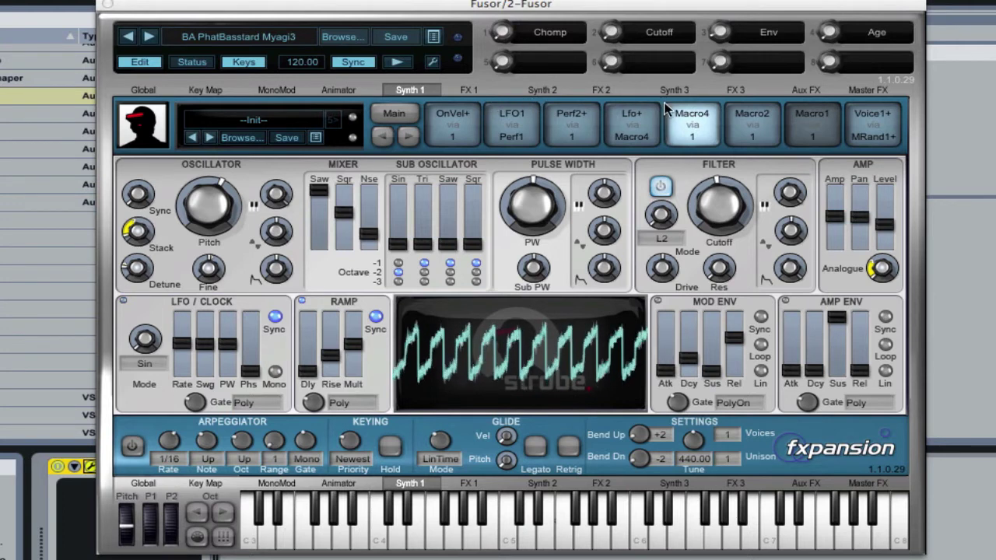
pyautogui.click(669, 90)
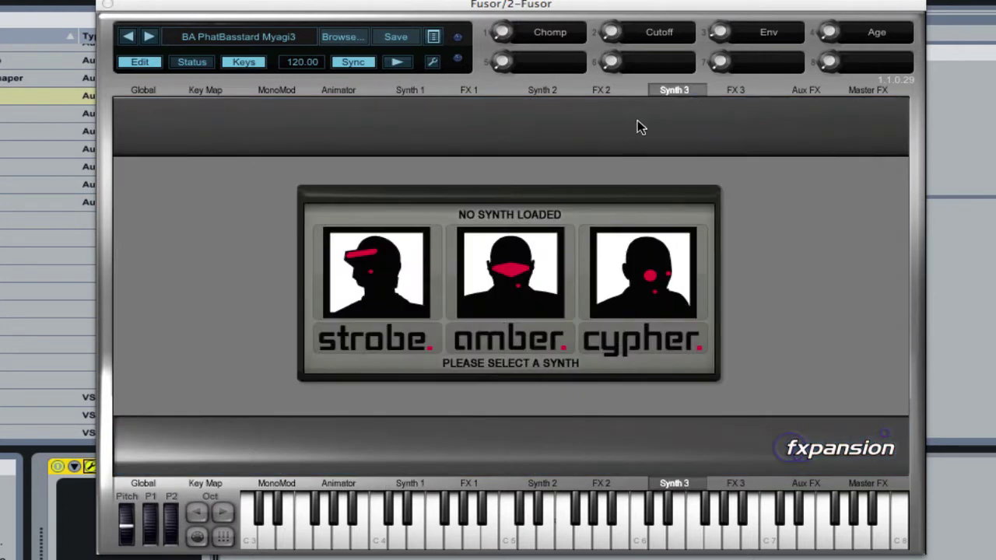
pyautogui.click(372, 268)
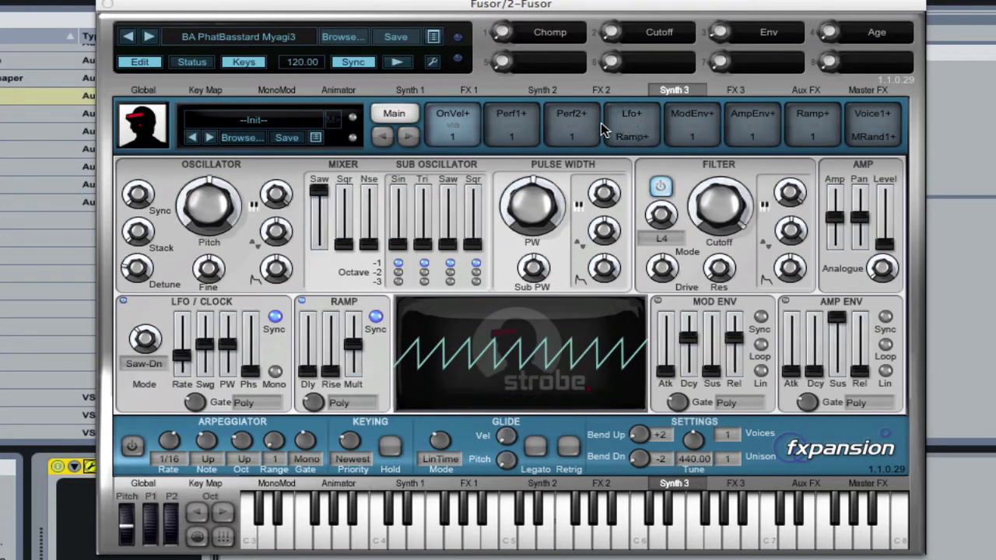
# In Synth 1, set the seventh modulation slot's source to Synth 3's ModEnv+ and scale it with Macro1
pyautogui.click(544, 90)
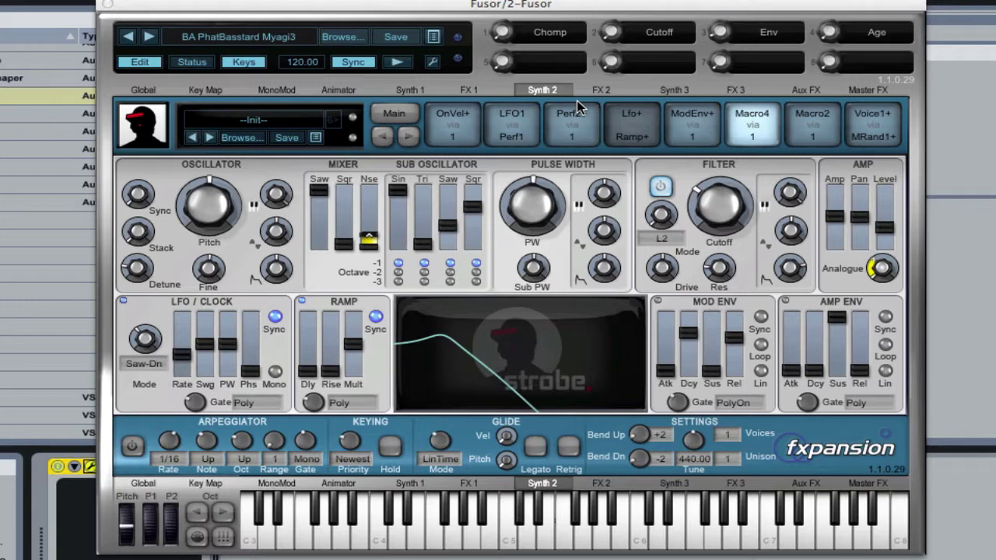
pyautogui.click(409, 90)
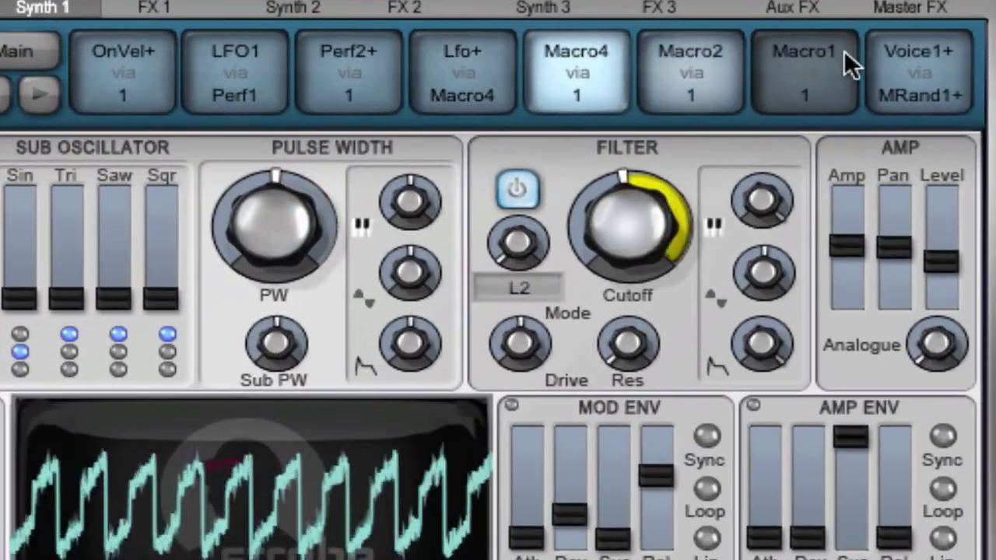
pyautogui.click(845, 50)
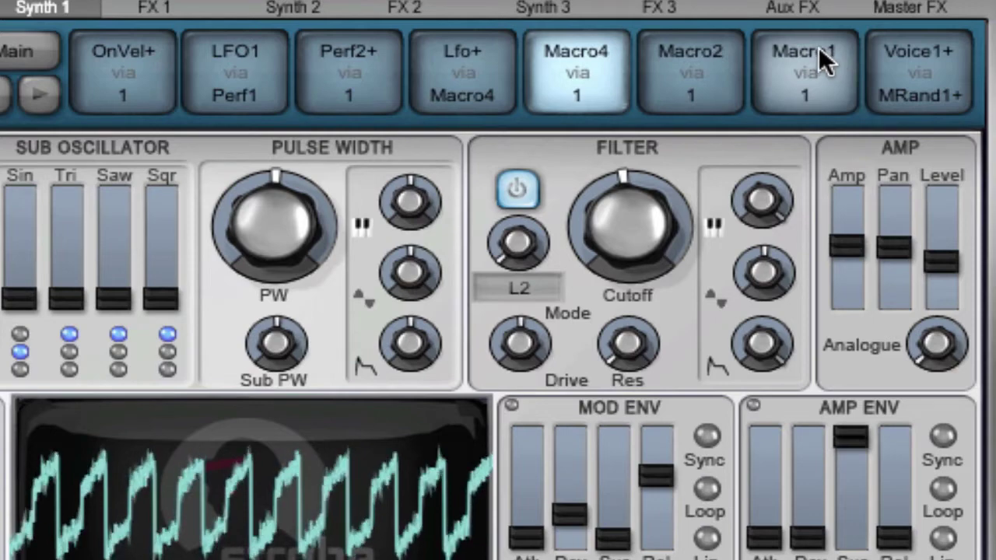
pyautogui.click(814, 40)
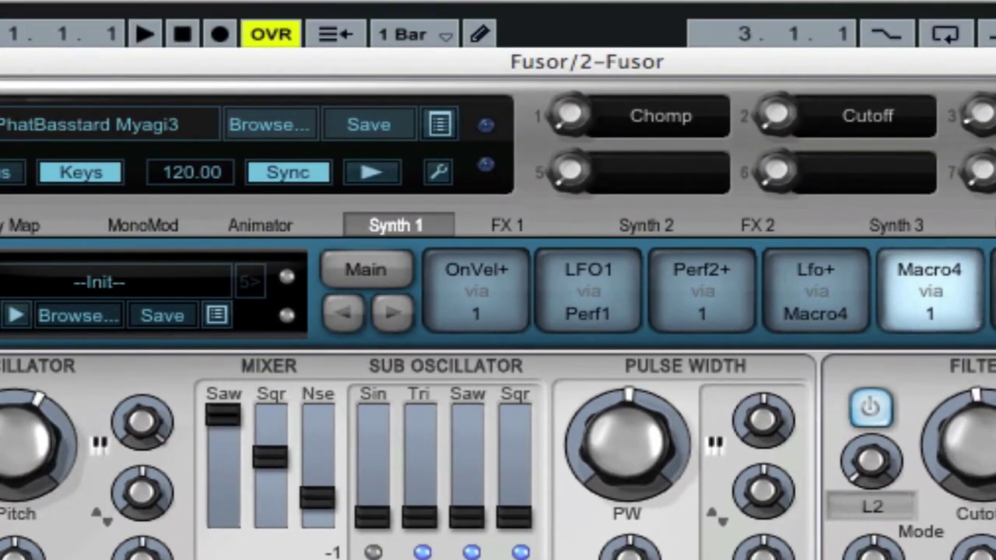
pyautogui.click(802, 56)
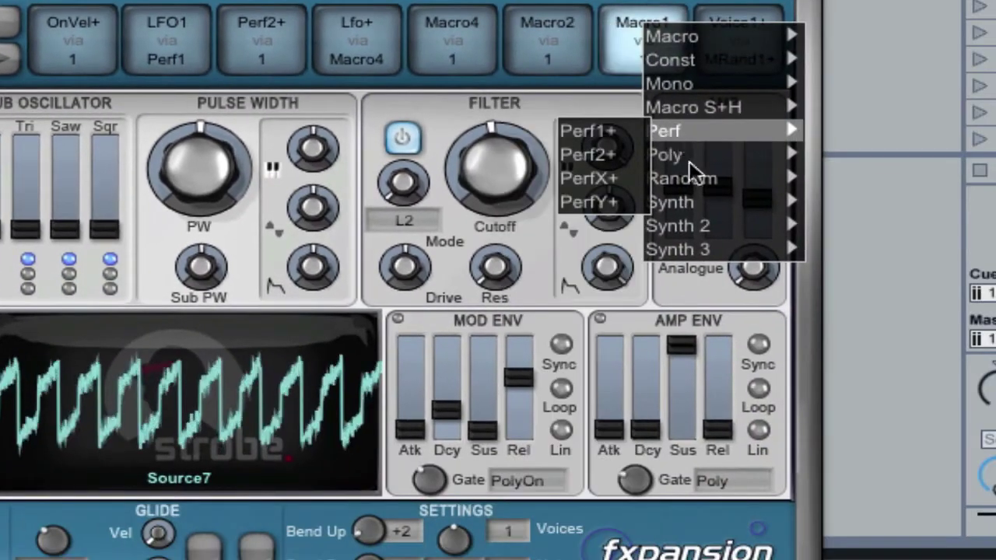
pyautogui.moveTo(942, 380)
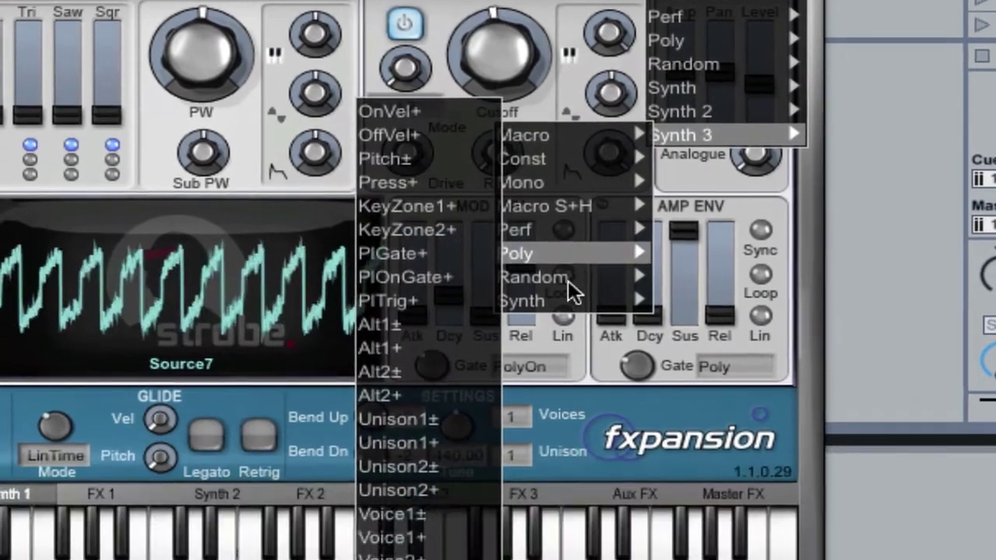
pyautogui.moveTo(562, 415)
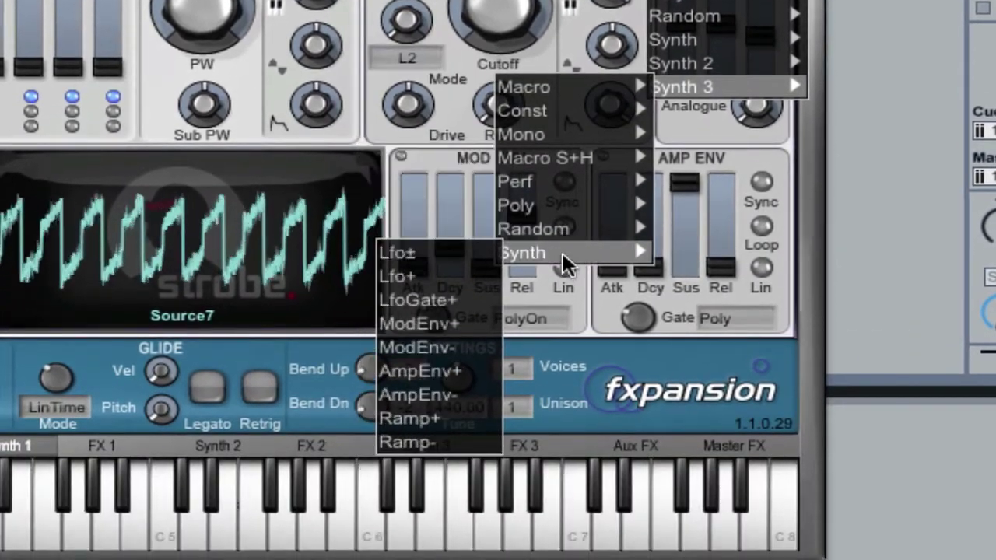
pyautogui.click(446, 323)
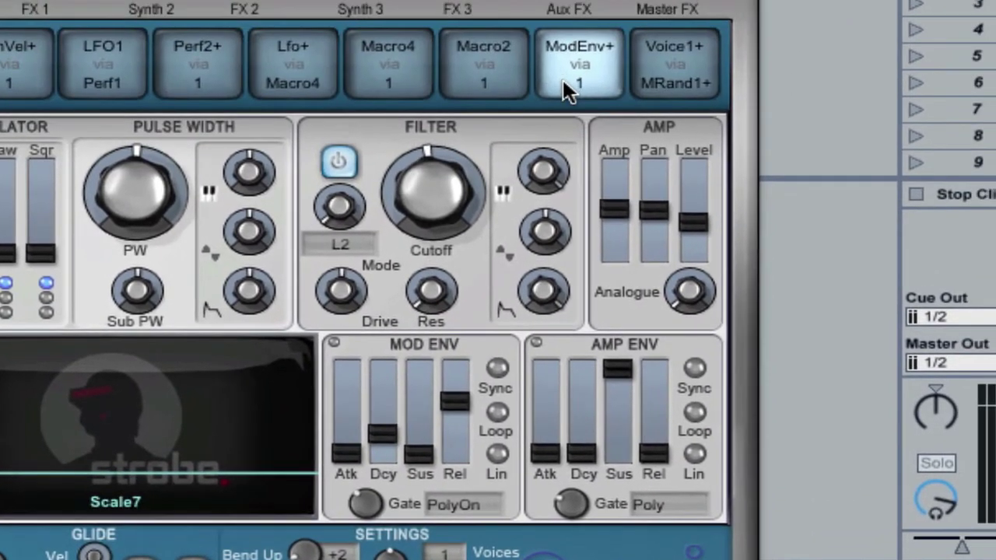
pyautogui.click(564, 79)
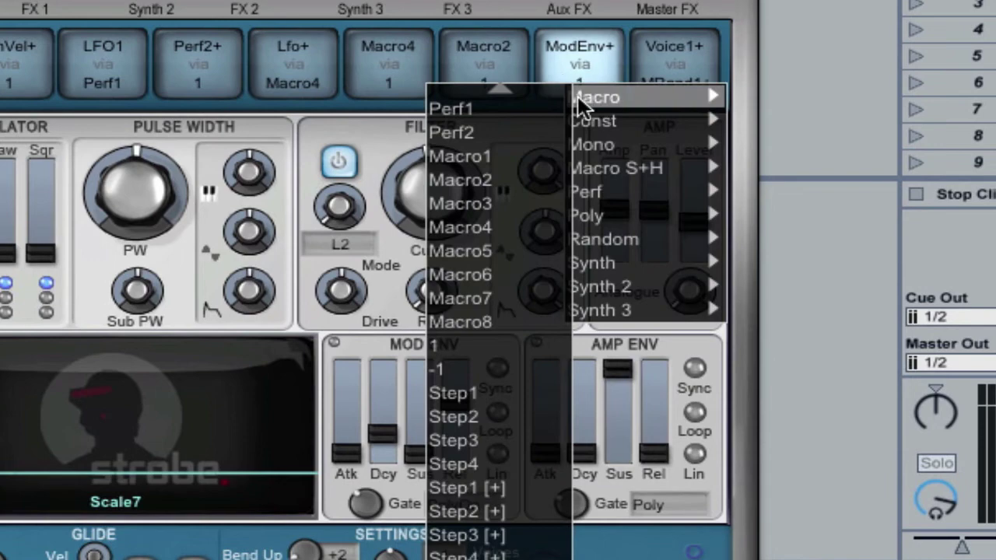
pyautogui.click(498, 155)
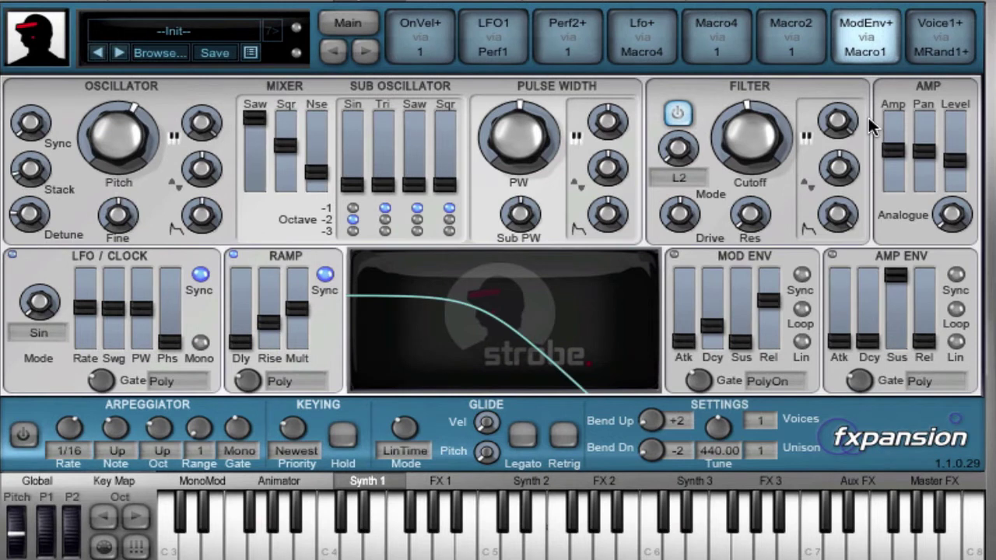
# Give that Synth 1 slot an upward Amp modulation of about 13.8 dB and a slight downward Level modulation
pyautogui.moveTo(894, 150); pyautogui.dragTo(889, 104)
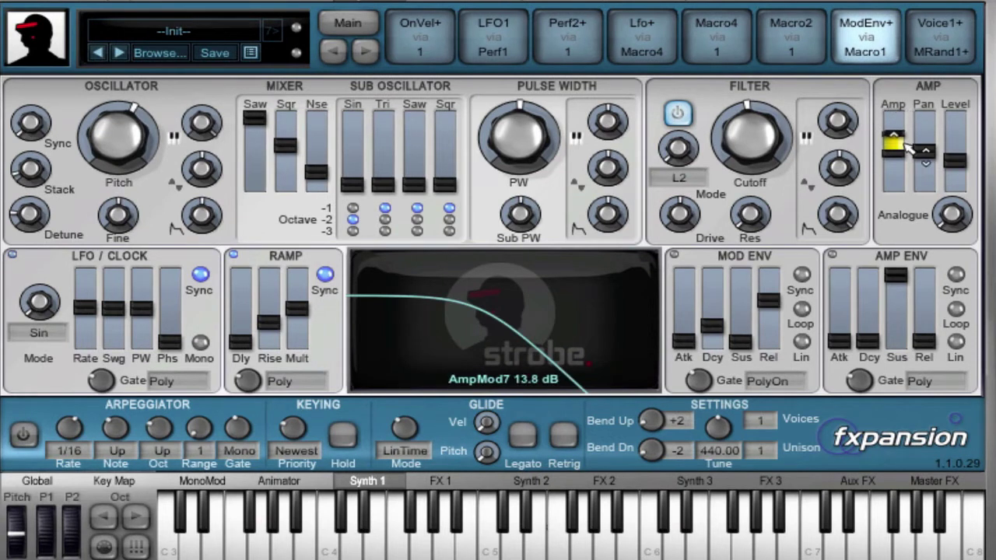
pyautogui.moveTo(958, 162); pyautogui.dragTo(952, 190)
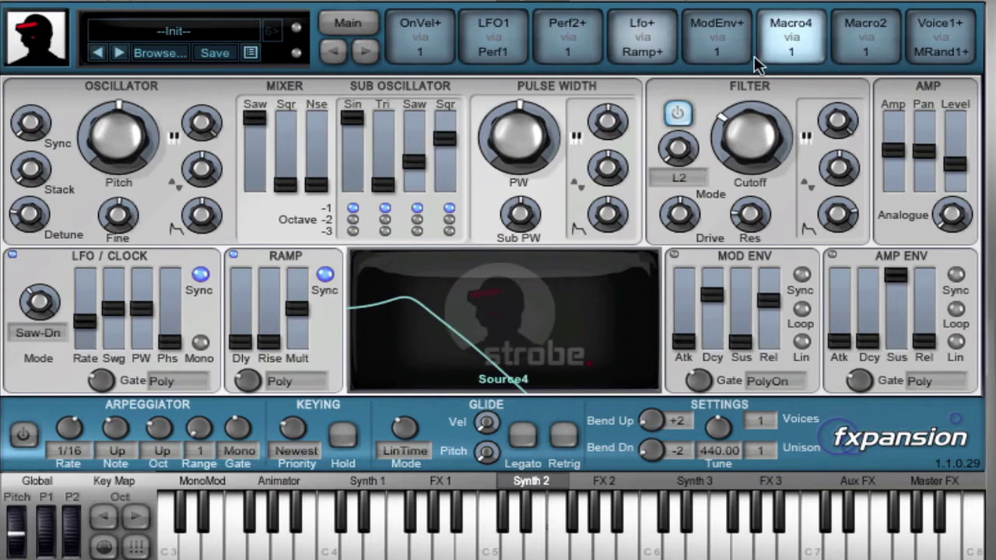
# In Synth 2, assign Synth 3's ModEnv+ scaled by Macro1 to the fourth modulation slot and modulate Amp upward with it
pyautogui.click(645, 27)
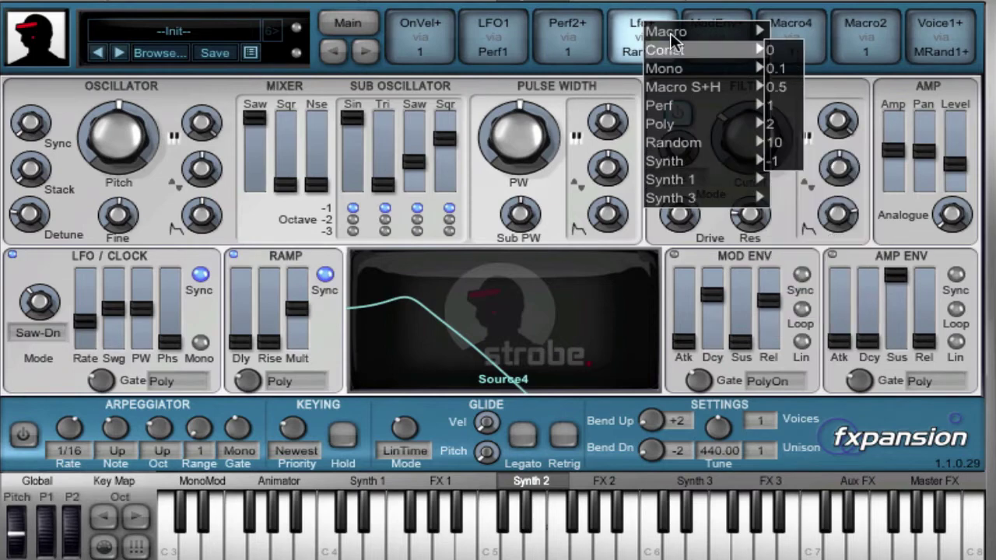
pyautogui.moveTo(711, 198)
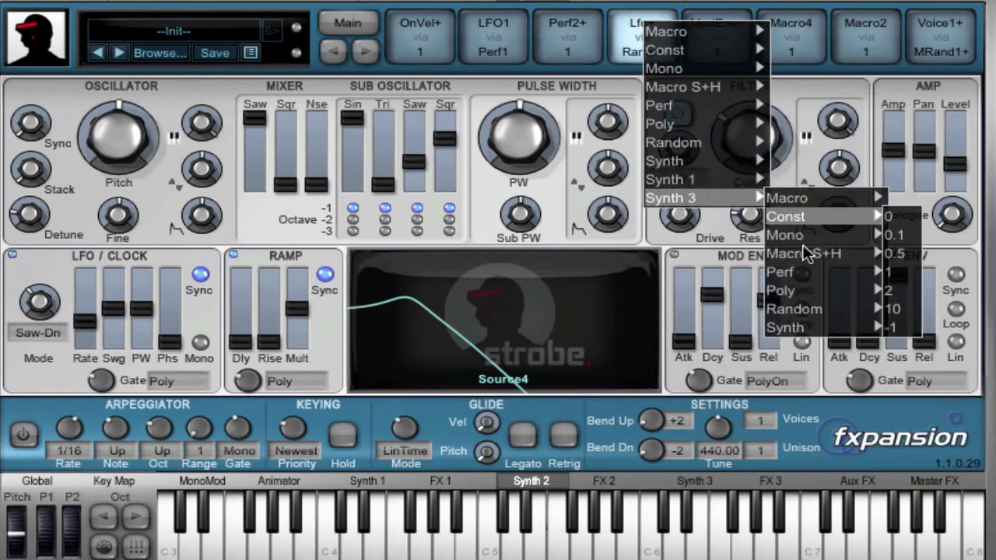
pyautogui.moveTo(790, 325)
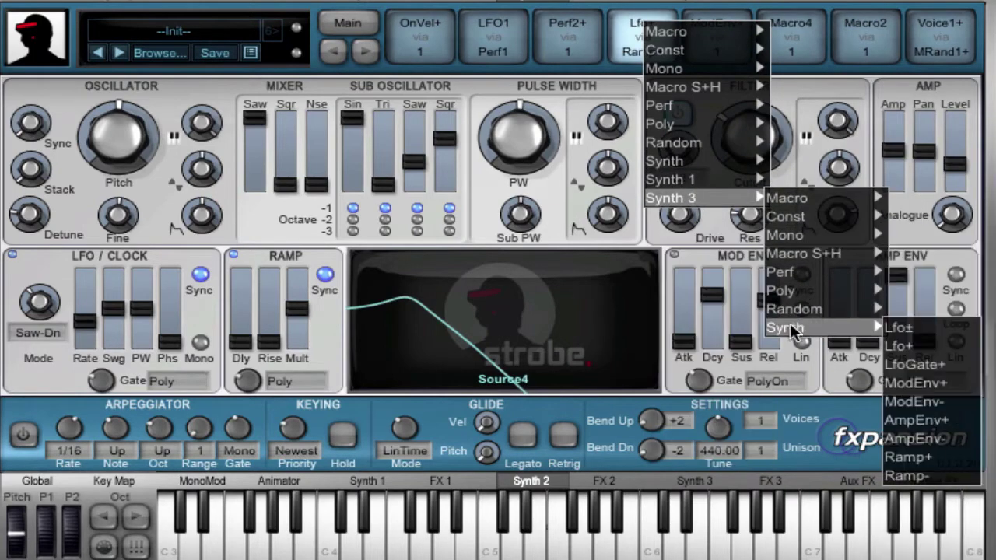
pyautogui.click(918, 381)
pyautogui.click(652, 61)
pyautogui.moveTo(655, 64)
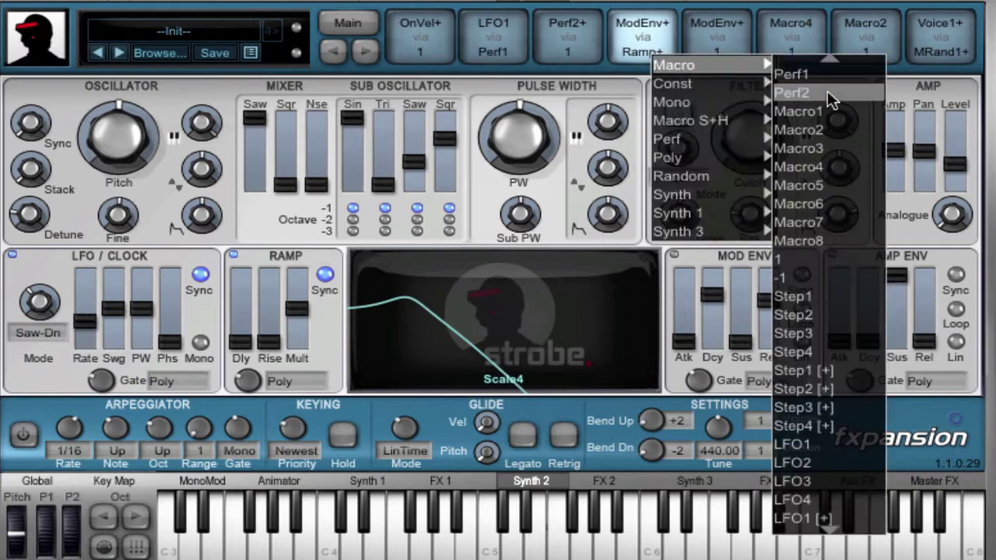
pyautogui.click(826, 112)
pyautogui.moveTo(893, 149); pyautogui.dragTo(901, 104)
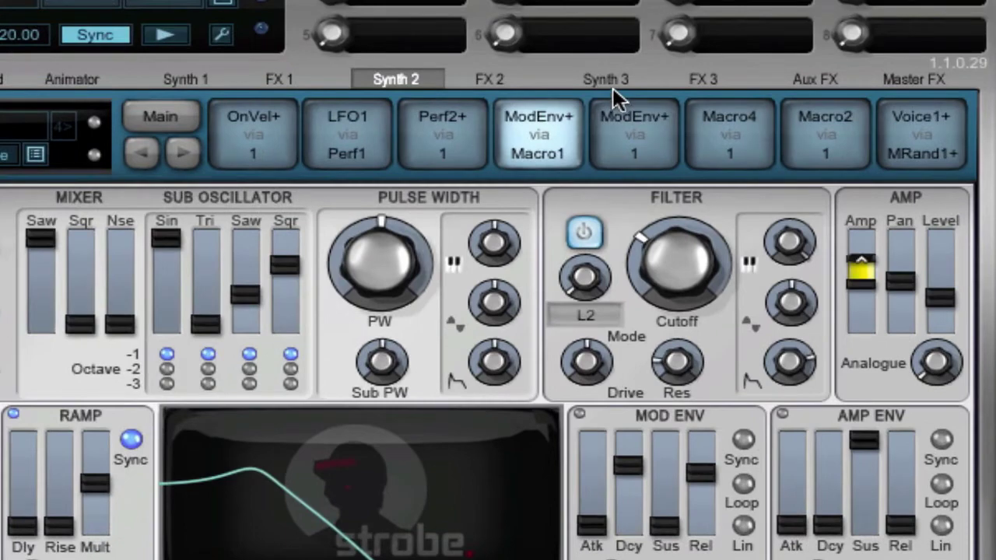
# Shorten the decay of Synth 3's modulation envelope and lower its release to the minimum
pyautogui.click(701, 91)
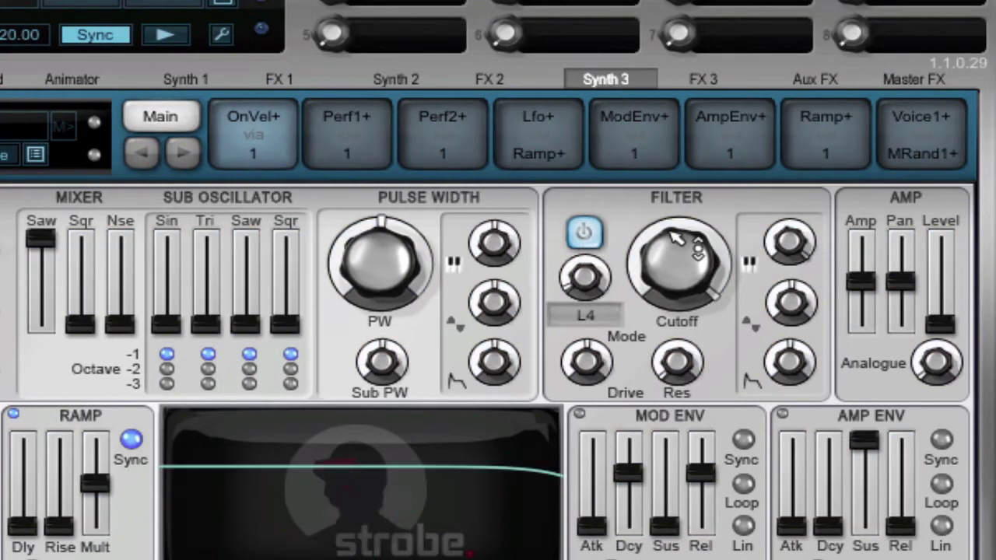
pyautogui.moveTo(642, 476); pyautogui.dragTo(641, 488)
pyautogui.moveTo(700, 471); pyautogui.dragTo(700, 526)
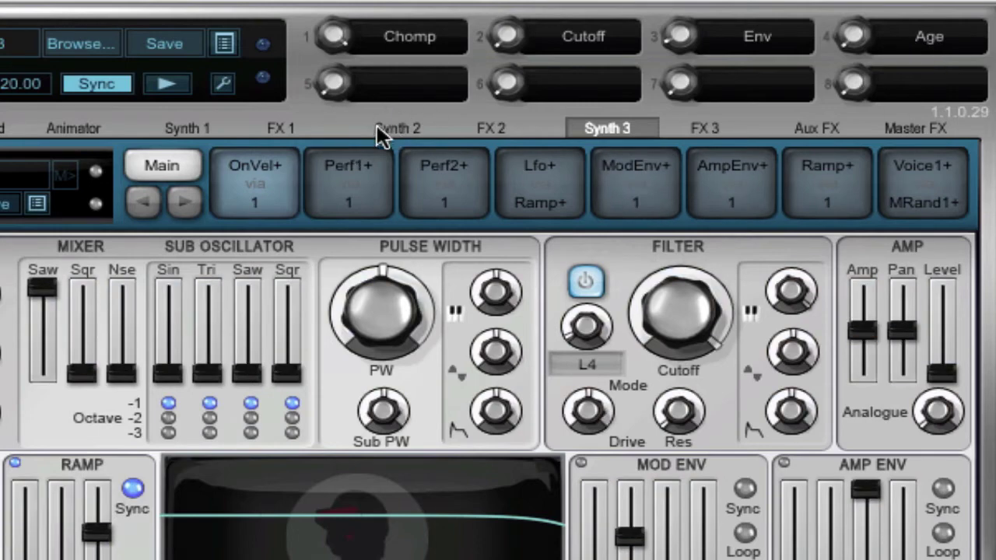
# In Synth 3, set the sixth modulation slot's source to Macro1 and modulate the Mod Env decay up to about 1.58 s
pyautogui.click(390, 126)
pyautogui.click(187, 131)
pyautogui.click(624, 130)
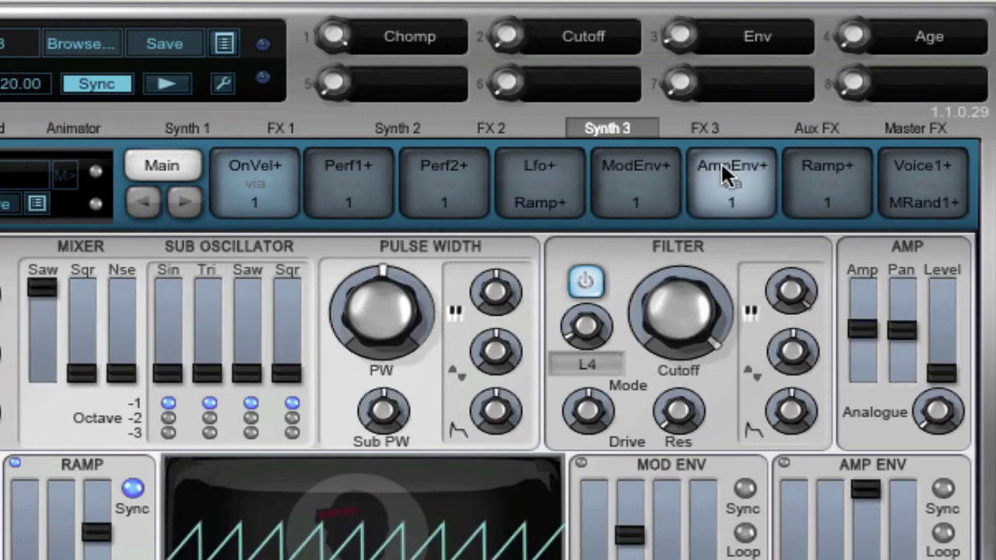
pyautogui.click(721, 171)
pyautogui.click(656, 241)
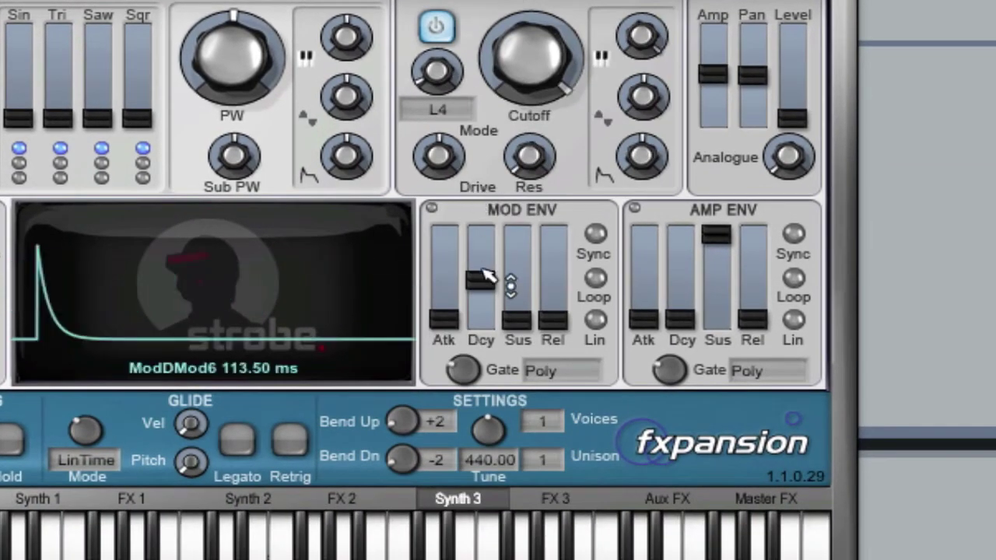
pyautogui.moveTo(484, 276); pyautogui.dragTo(483, 289)
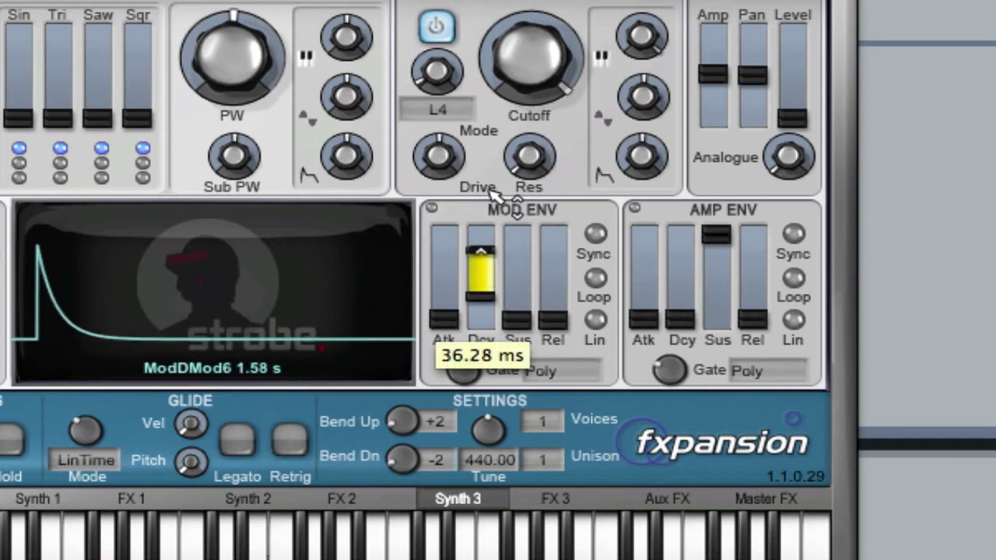
# Set Synth 3's seventh modulation slot source to Macro3 and modulate the Mod Env attack and release upward with it
pyautogui.click(679, 1)
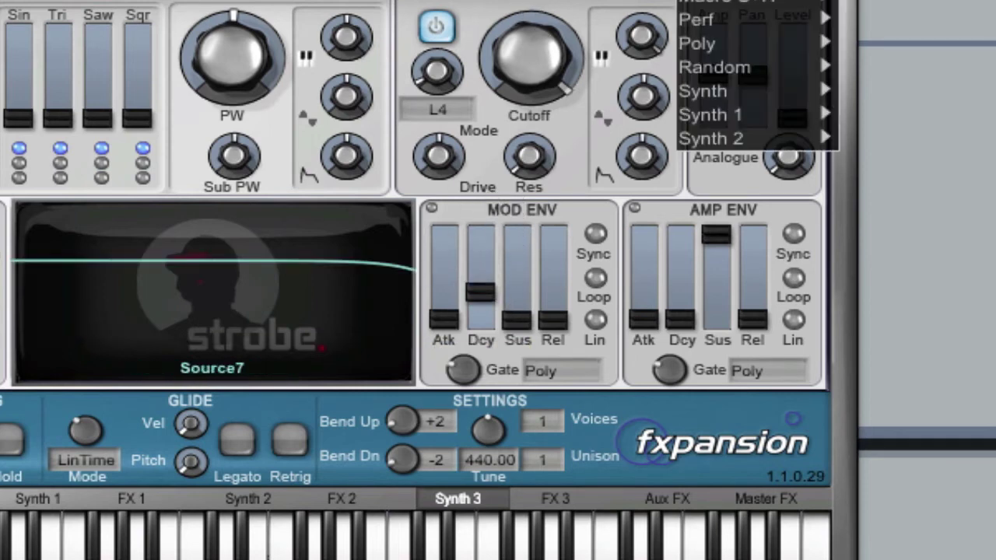
pyautogui.click(580, 31)
pyautogui.moveTo(444, 316); pyautogui.dragTo(451, 204)
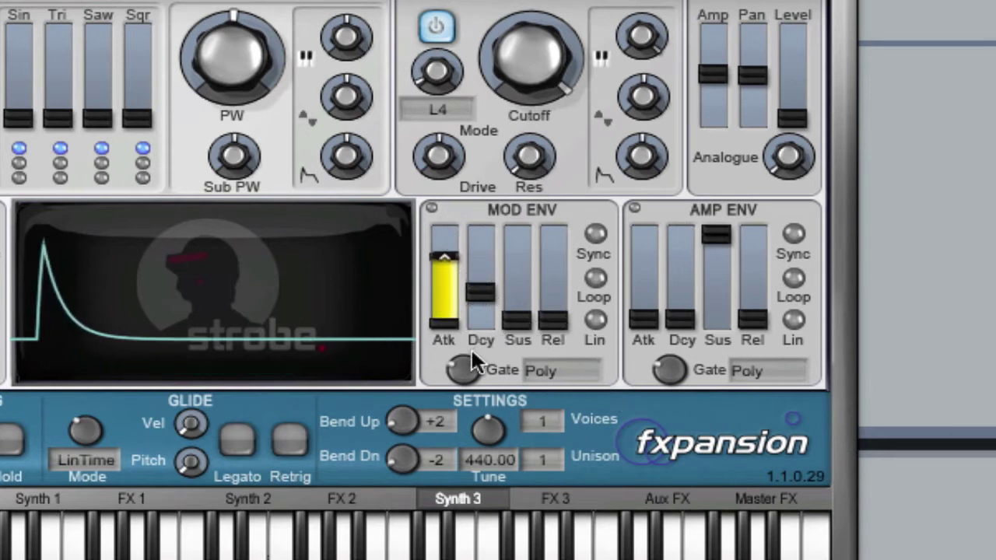
pyautogui.moveTo(564, 288); pyautogui.dragTo(560, 243)
pyautogui.moveTo(517, 288)
pyautogui.mouseDown()
pyautogui.moveTo(524, 127)
pyautogui.moveTo(526, 283)
pyautogui.mouseUp()
pyautogui.moveTo(506, 319); pyautogui.dragTo(510, 333)
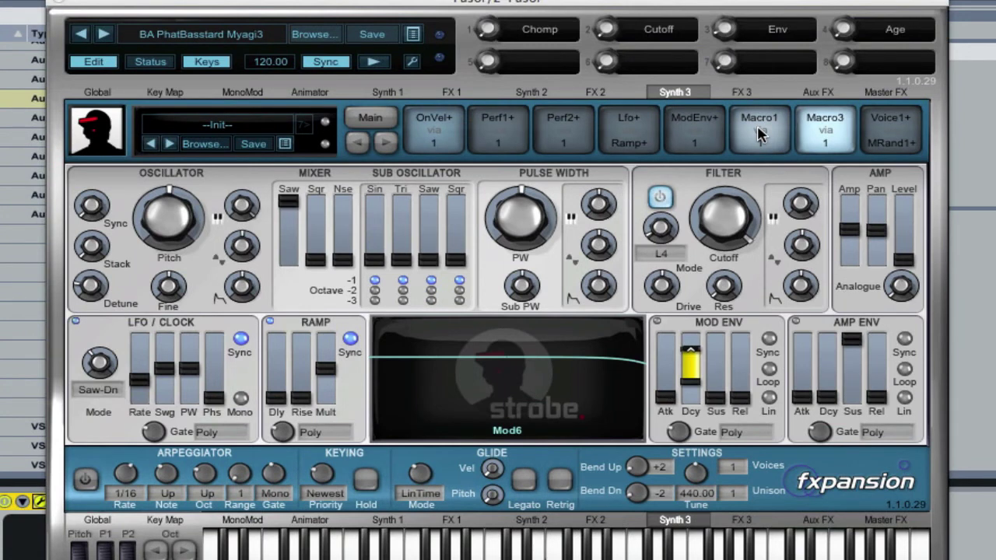
# Examine the modulation sources available to the Drive effect in the Master FX, leaving the slot unassigned, and return to Synth 3
pyautogui.click(884, 92)
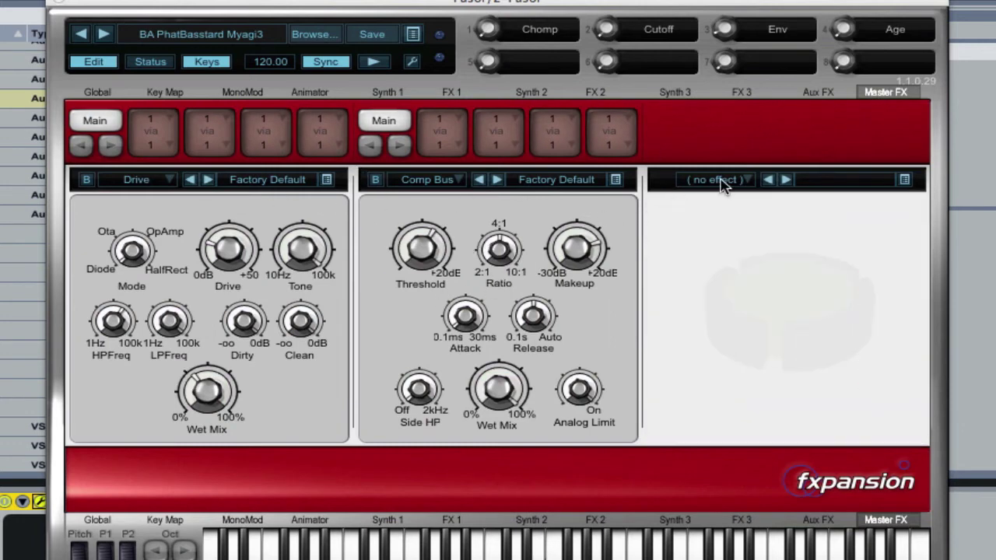
pyautogui.click(153, 121)
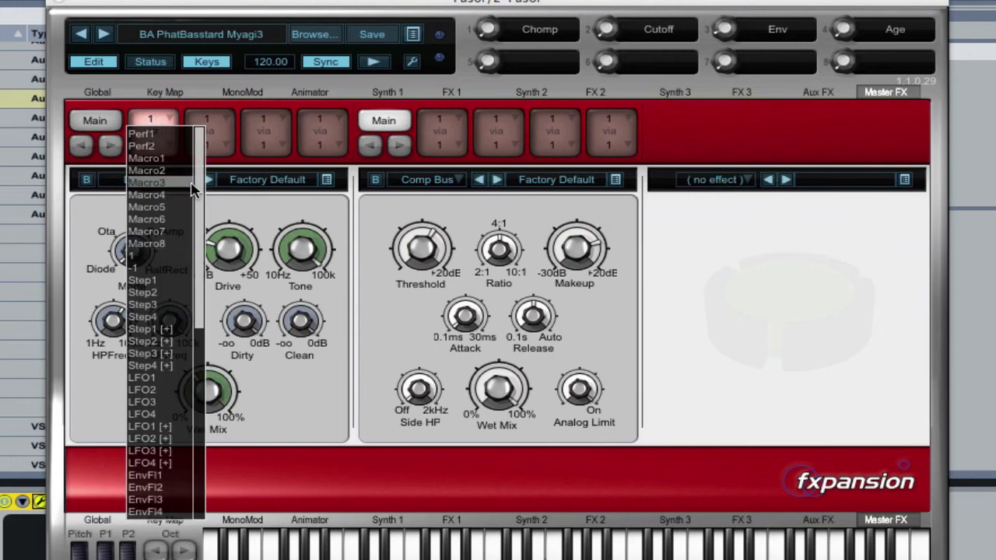
pyautogui.click(714, 308)
pyautogui.click(673, 93)
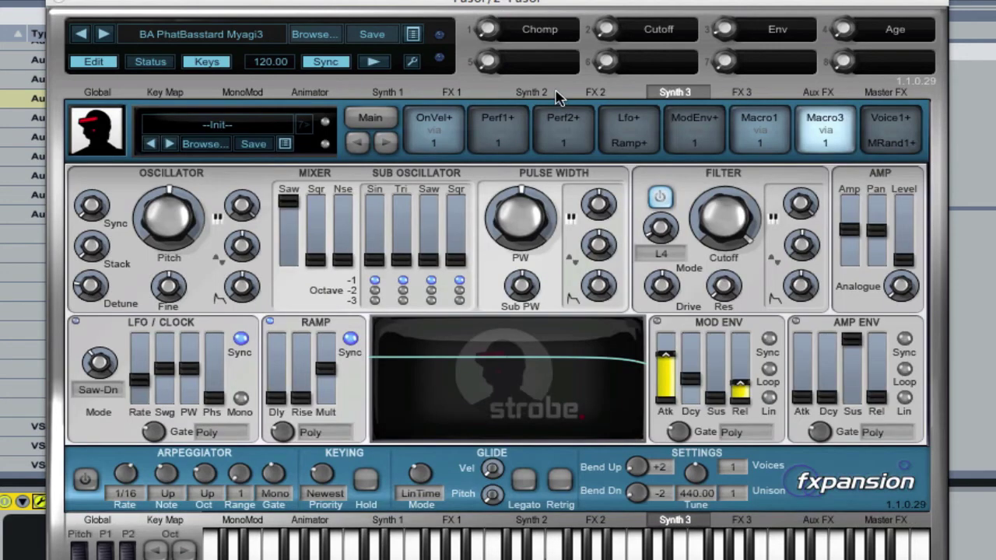
# Review the modulation routings of Synth 2 and Synth 1
pyautogui.click(529, 97)
pyautogui.click(383, 95)
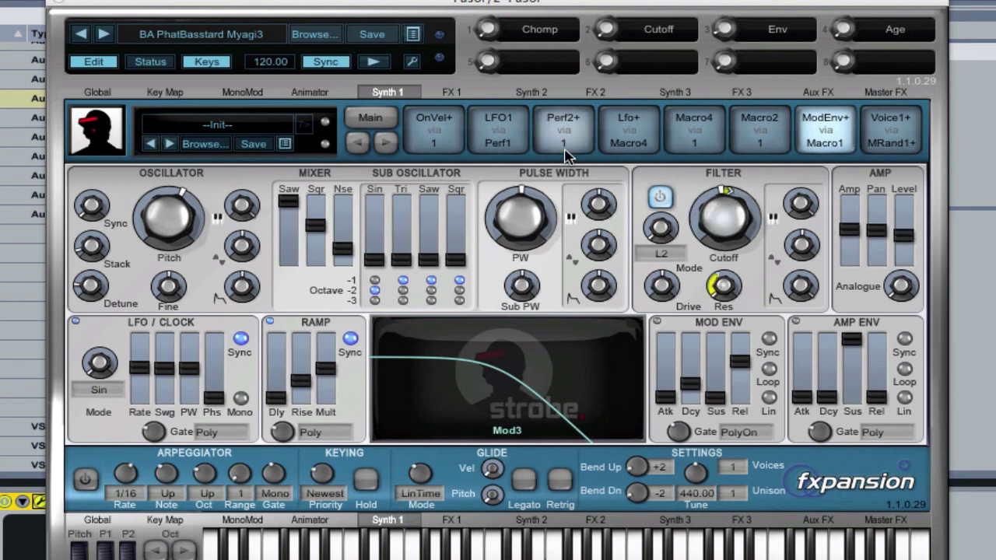
pyautogui.click(606, 62)
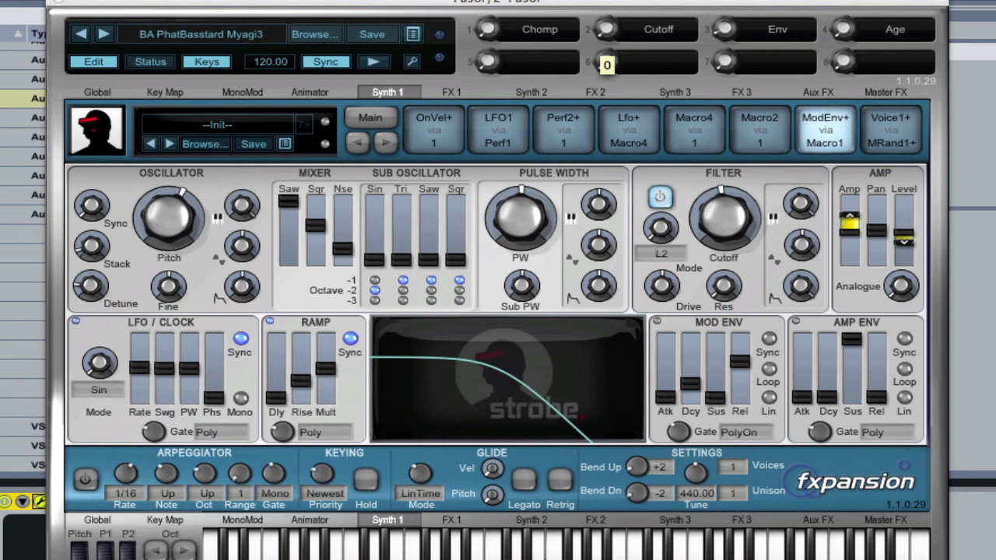